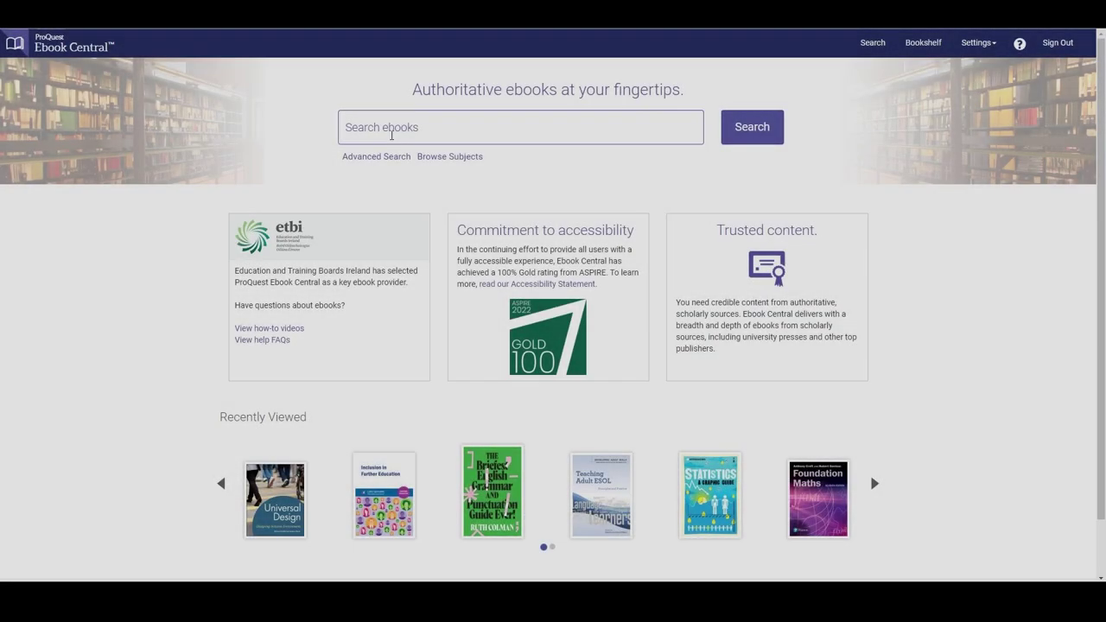
Step: Run a basic ebook search for 'study skills' to get the 308 book results
left_click(391, 135)
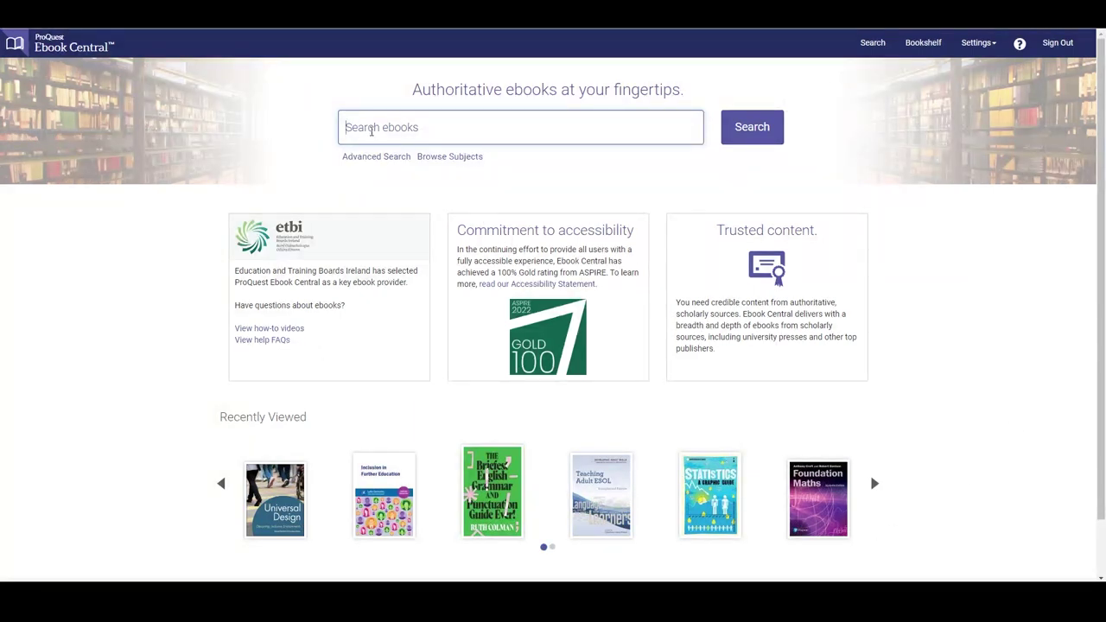
type("study skills")
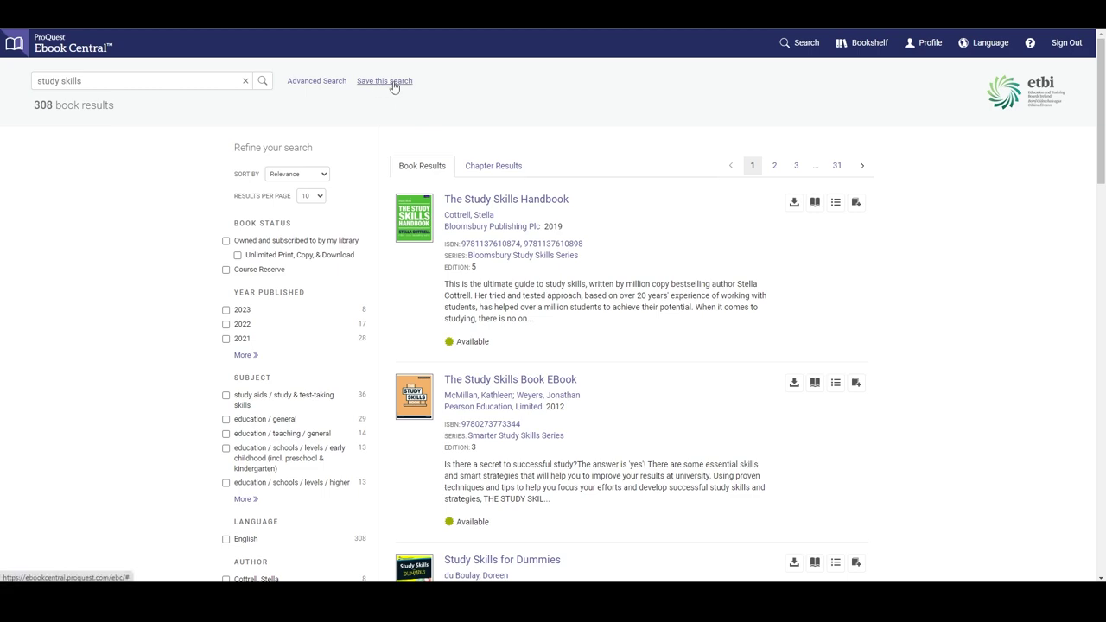
Step: Save the search as 'Study Skills' with e-mail alerts to the user's address every 7 days
left_click(374, 83)
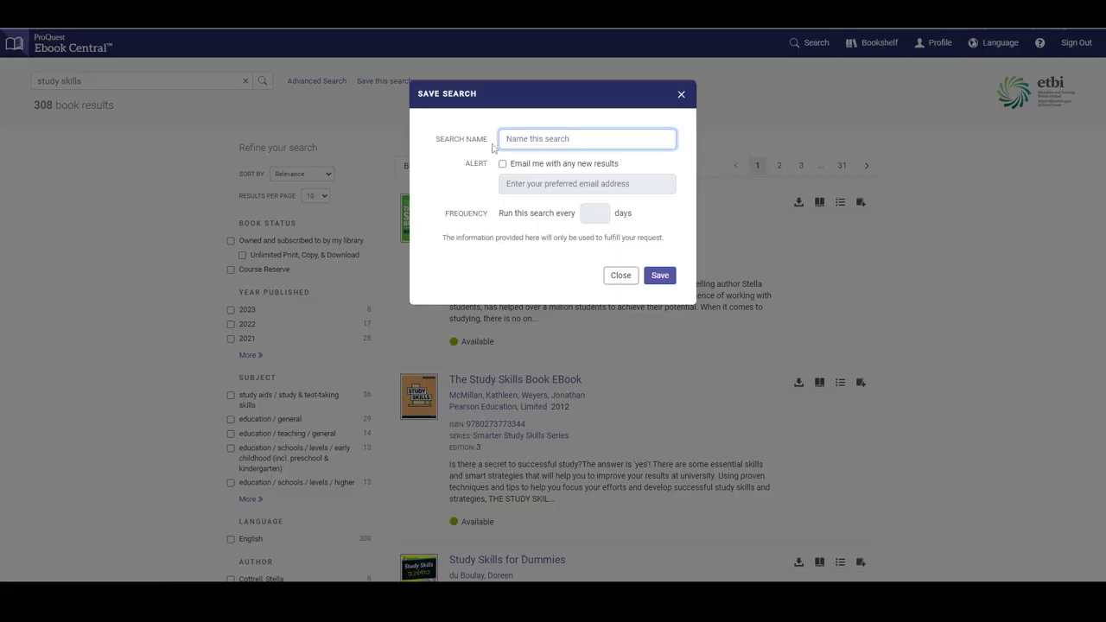
type("Study Skills")
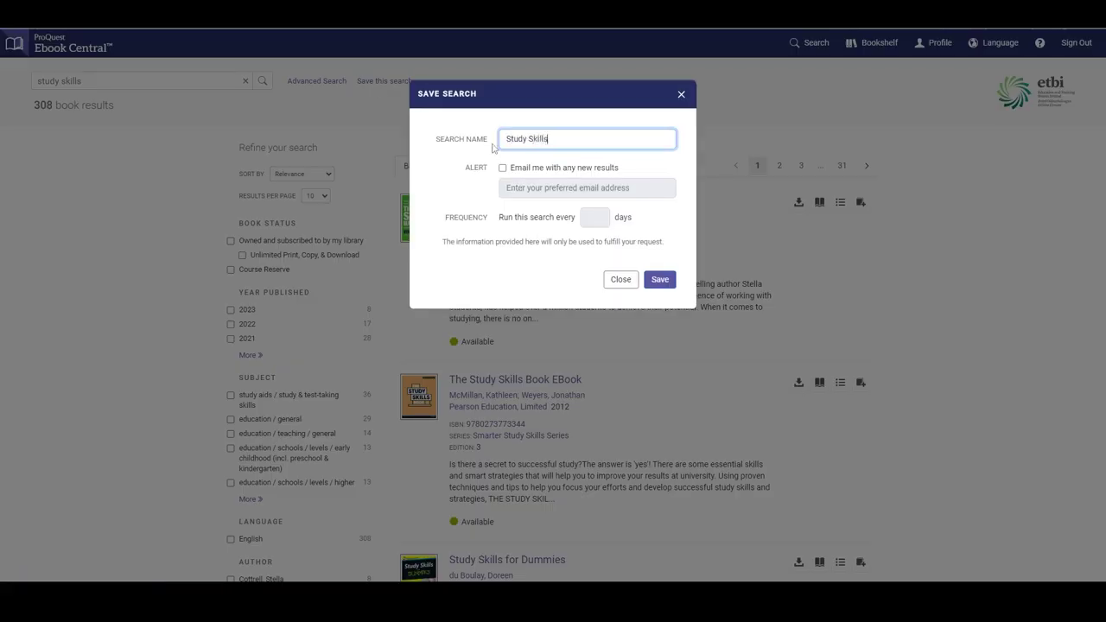
left_click(502, 168)
left_click(528, 190)
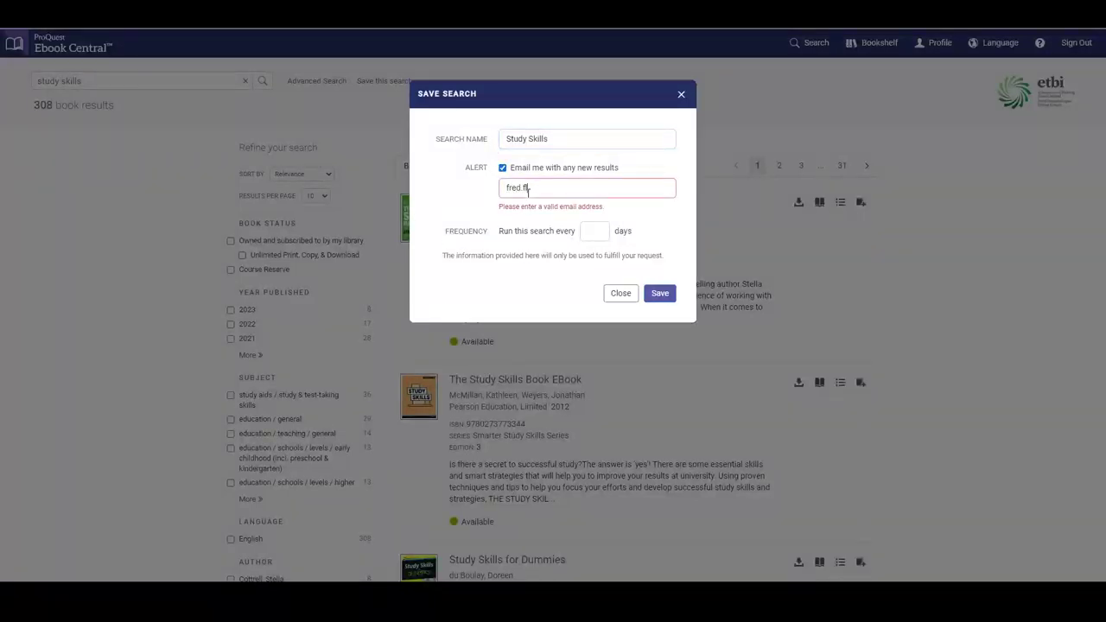
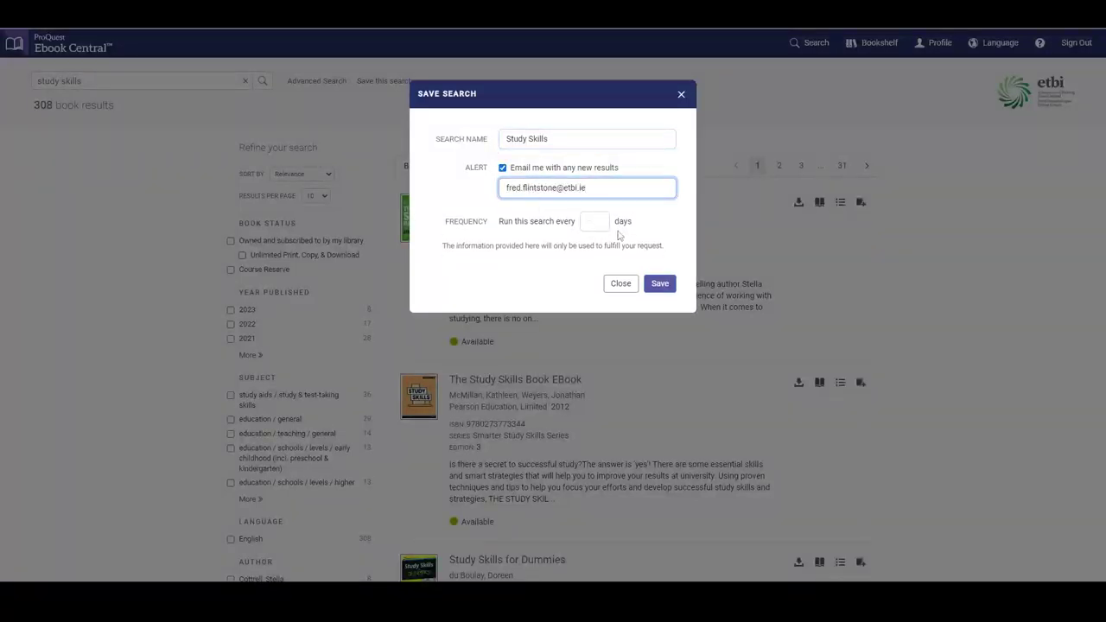
key("Tab")
type("7")
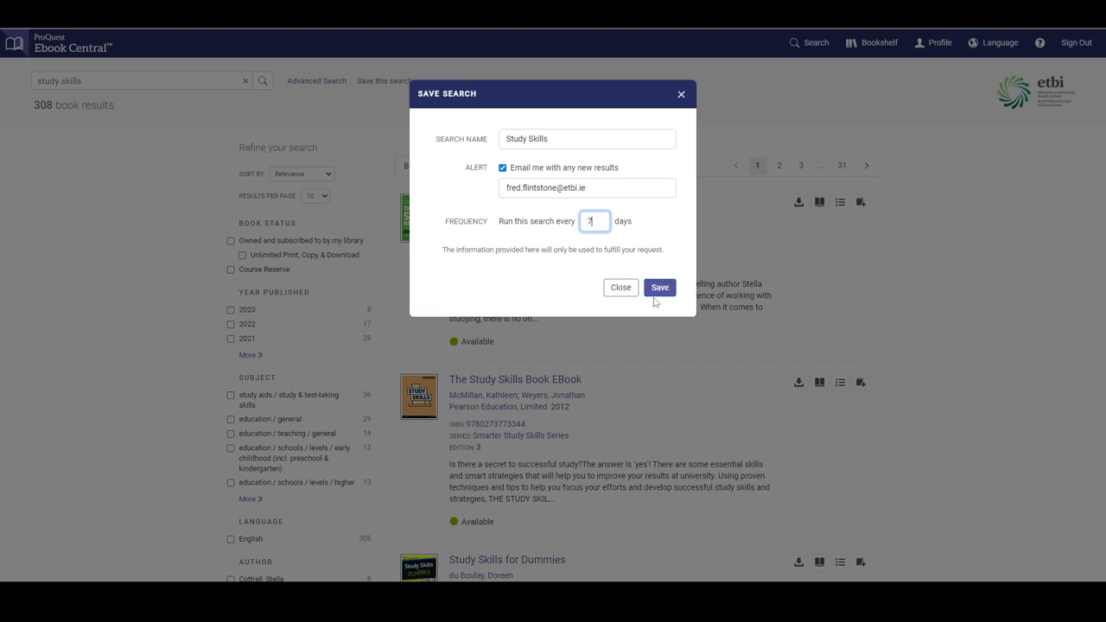
left_click(682, 96)
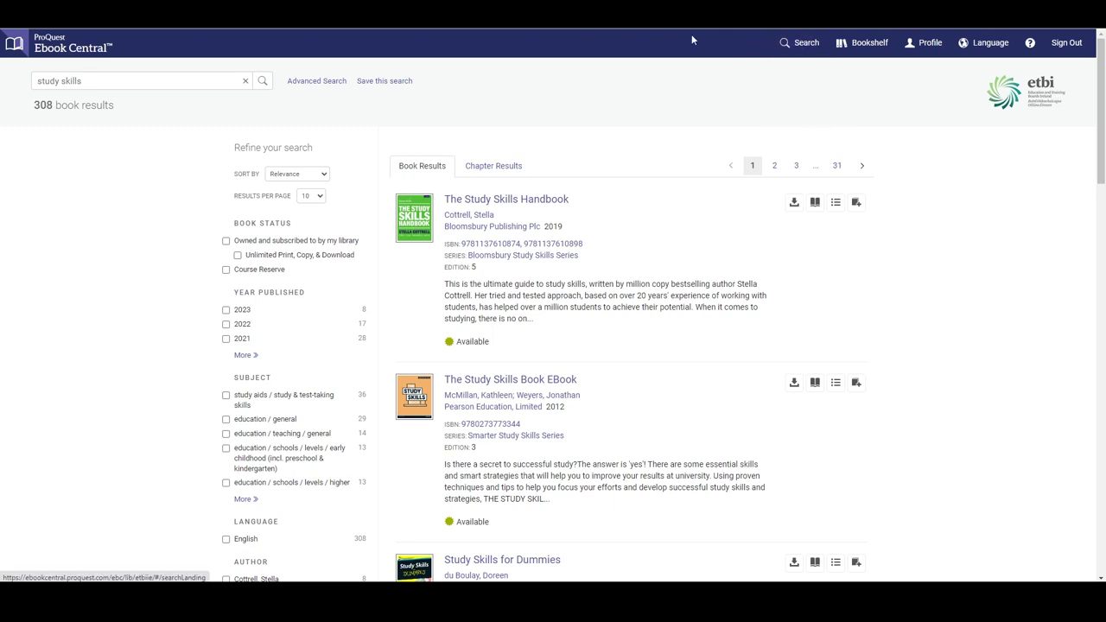
Step: Keep 10 results per page and Relevance sorting, then filter to publisher Pearson Education, Limited
left_click(309, 198)
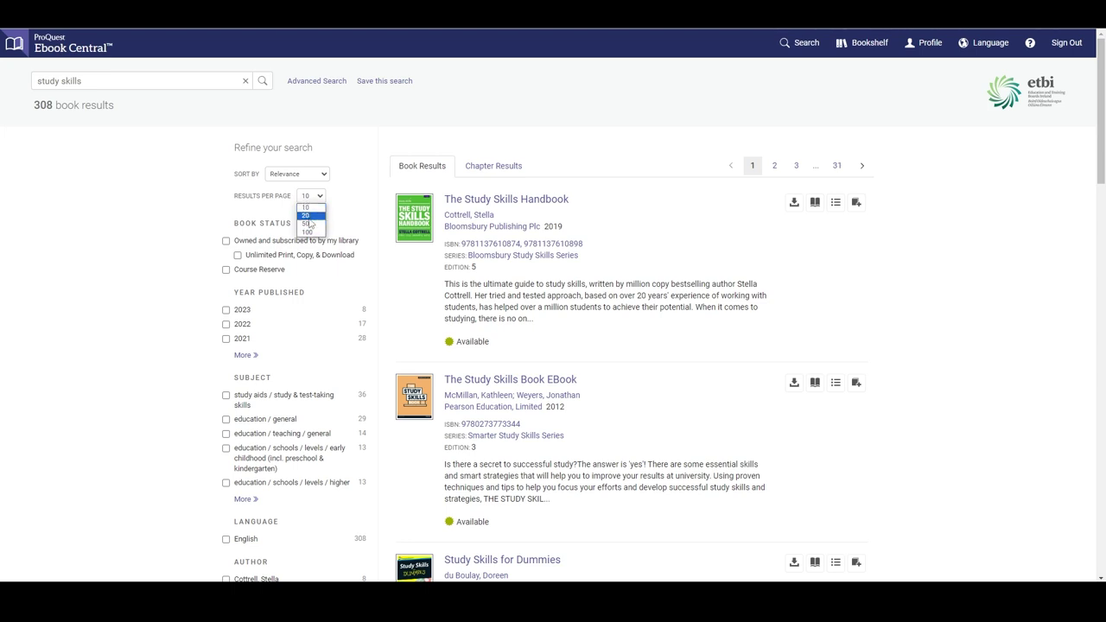
left_click(311, 200)
left_click(311, 175)
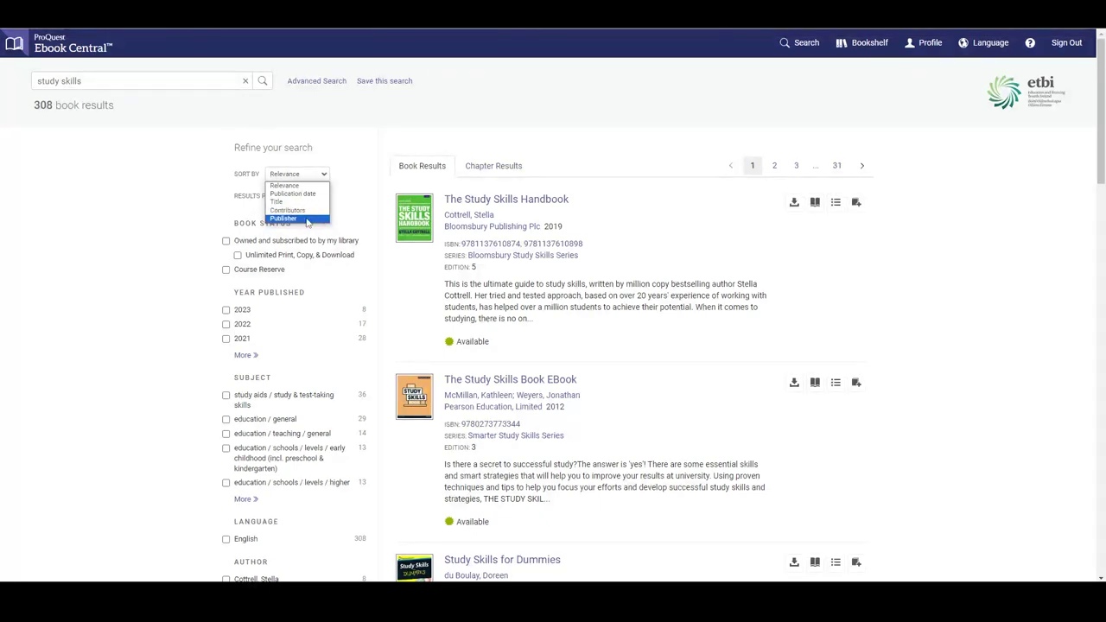
left_click(305, 177)
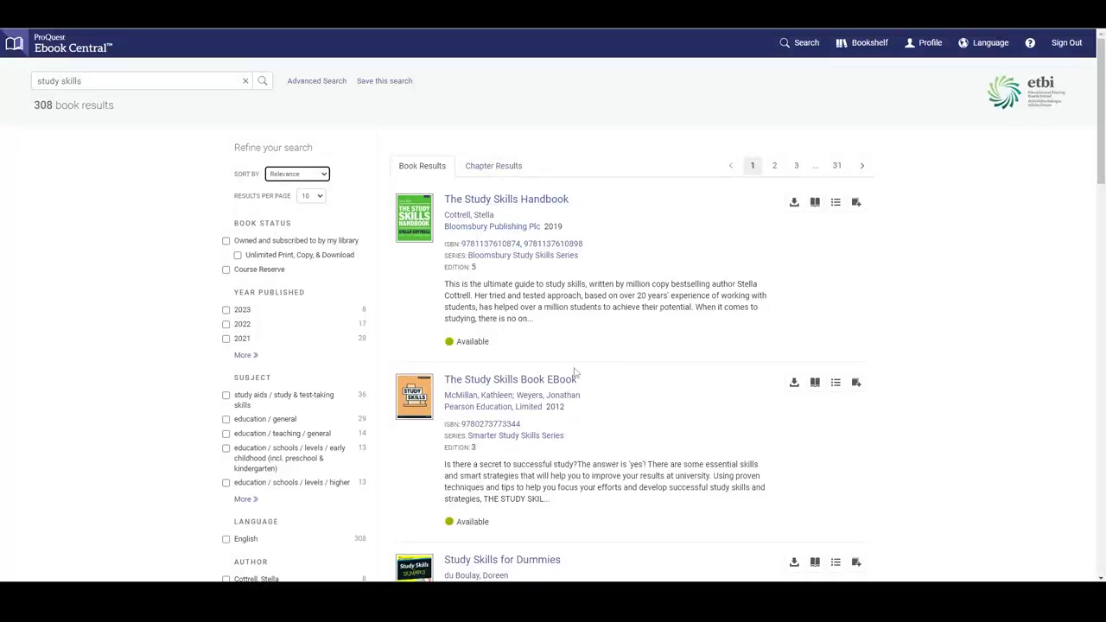
left_click(460, 415)
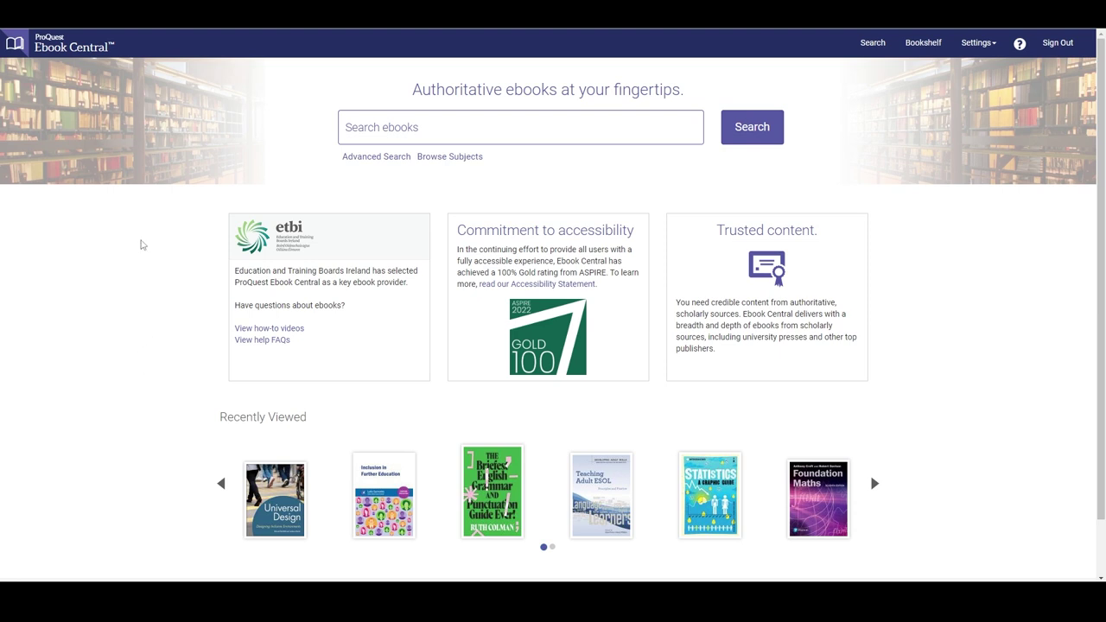
Step: Run an Advanced Search for 'quick brown fox' in Keyword & Full Text
left_click(372, 158)
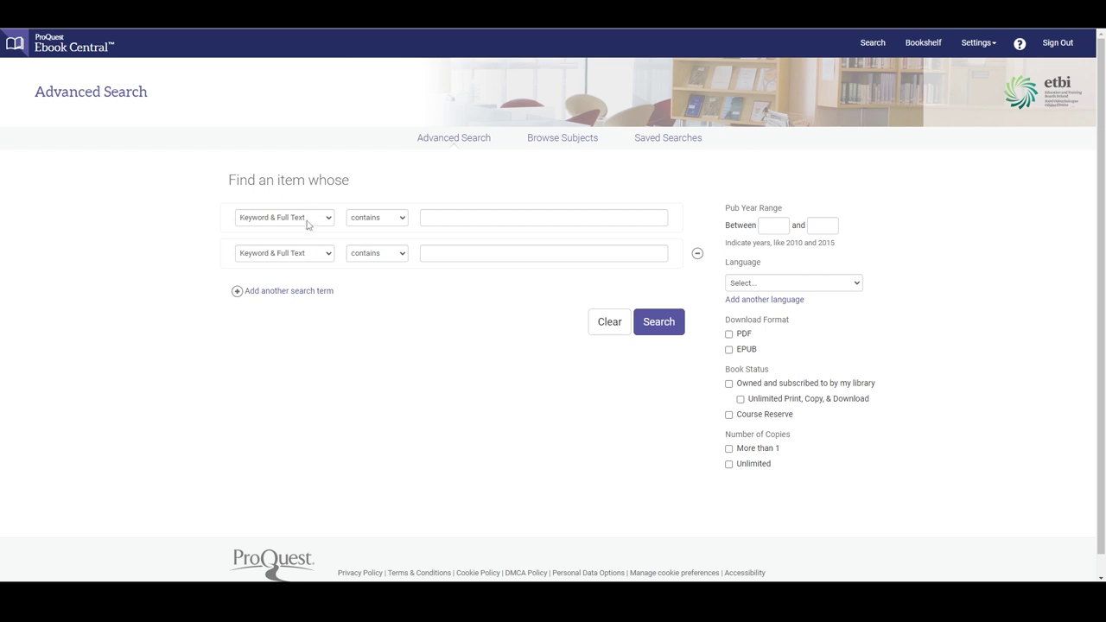
left_click(309, 221)
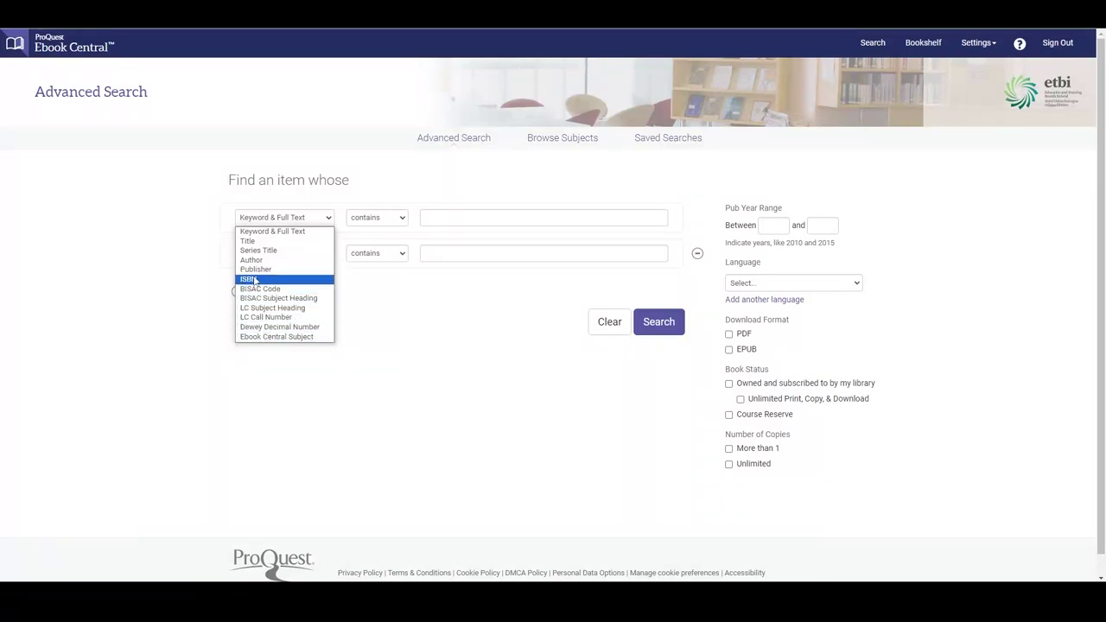
left_click(317, 222)
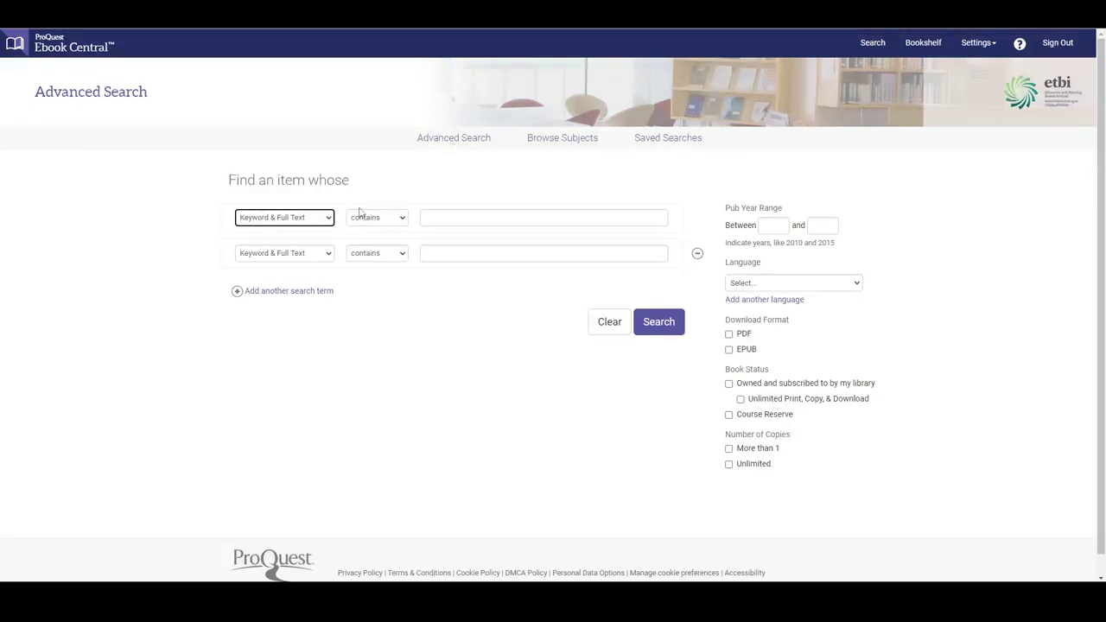
left_click(455, 217)
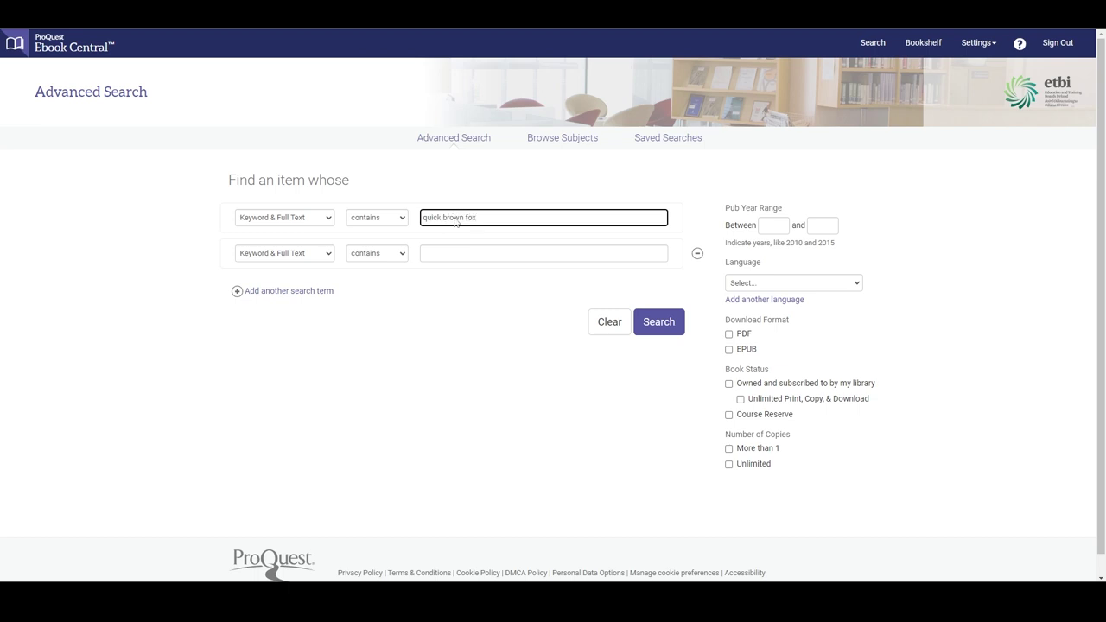
key("Return")
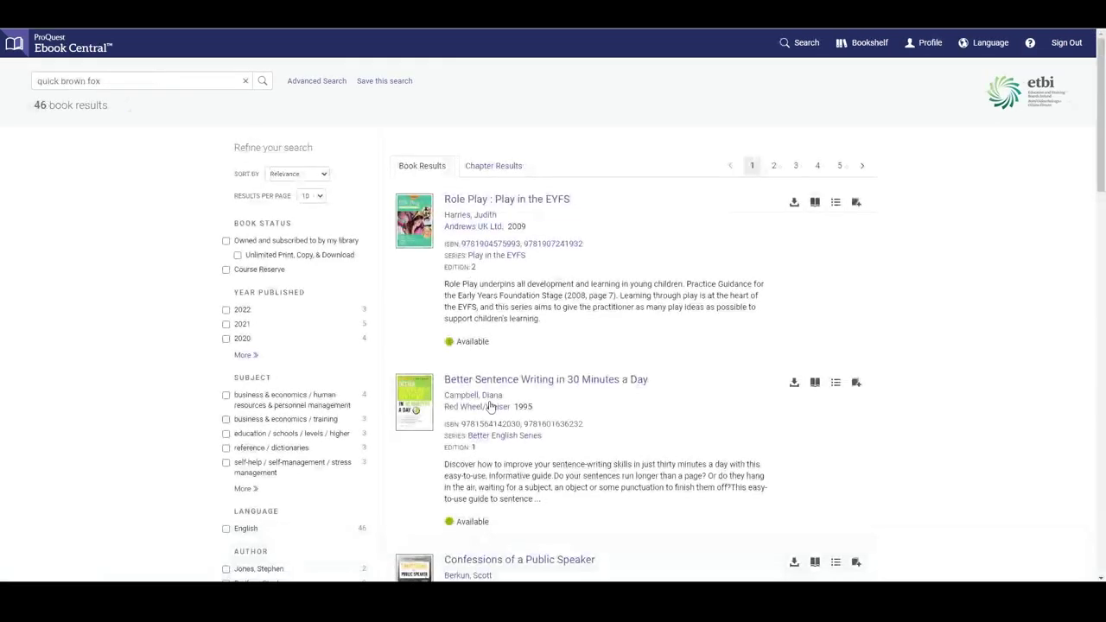
Step: Change the first term to 'the quick brown fox' with the operator set to matches
scroll(489, 496, "down", 2)
scroll(488, 496, "down", 5)
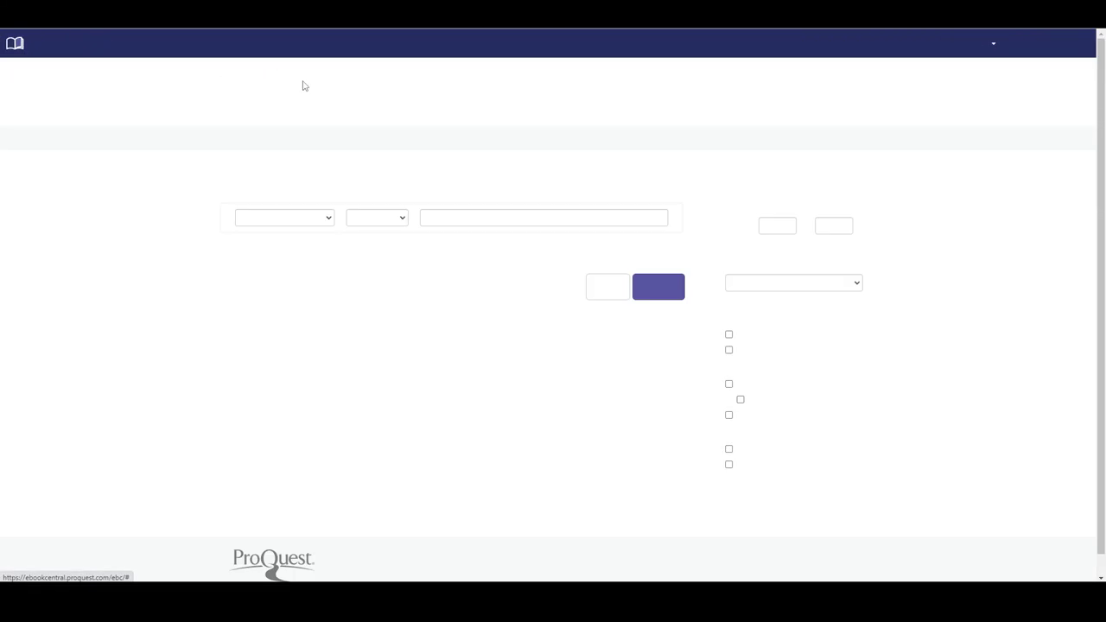
left_click(422, 219)
type("the quick brown fox")
left_click(403, 217)
left_click(384, 241)
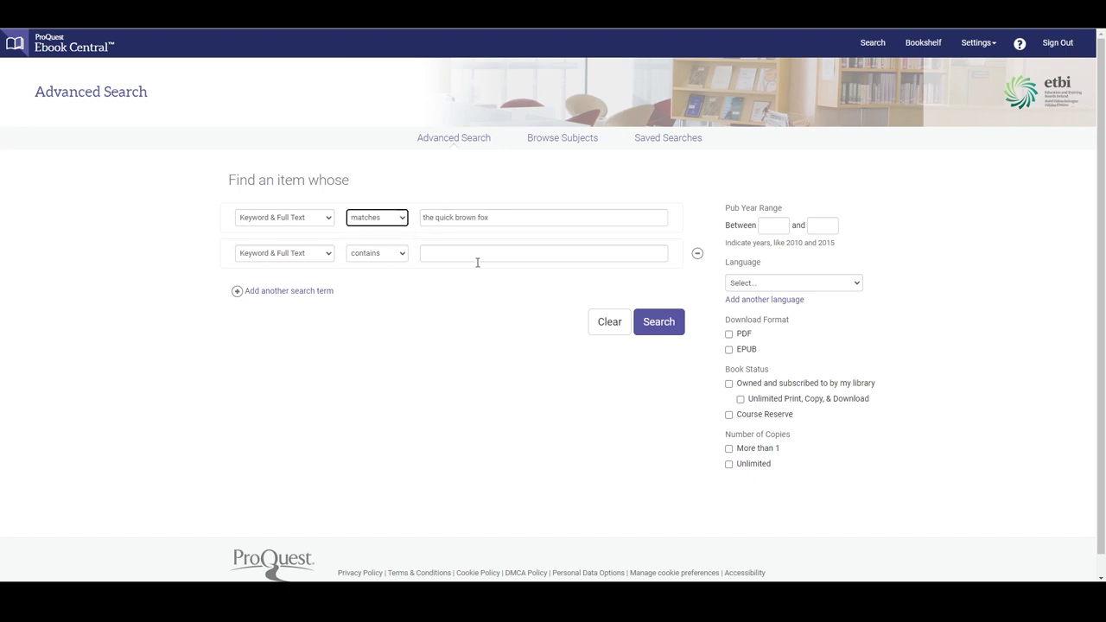
Step: Run the exact-match search, then add a 2001–2010 publication year range and the EPUB format
left_click(652, 327)
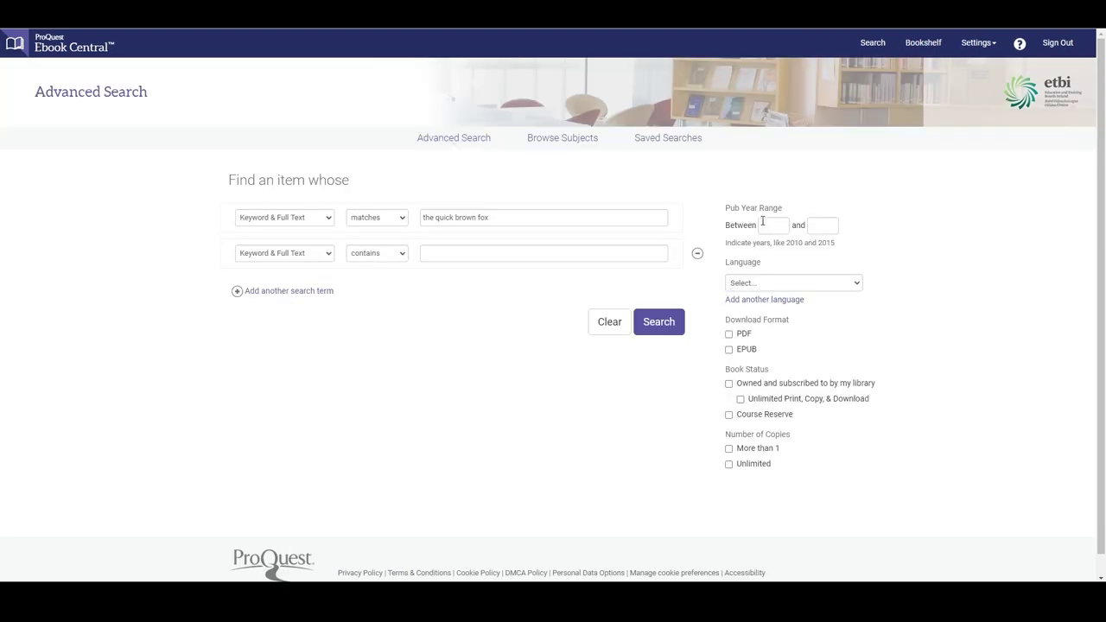
left_click(761, 227)
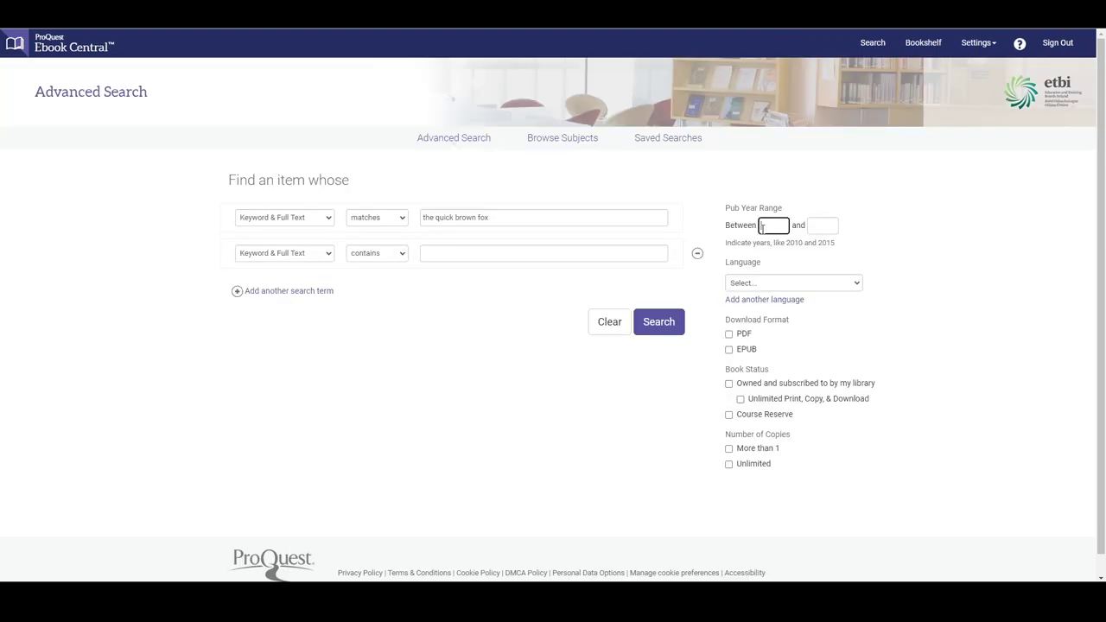
left_click(827, 225)
left_click(840, 230)
left_click(768, 284)
left_click(767, 291)
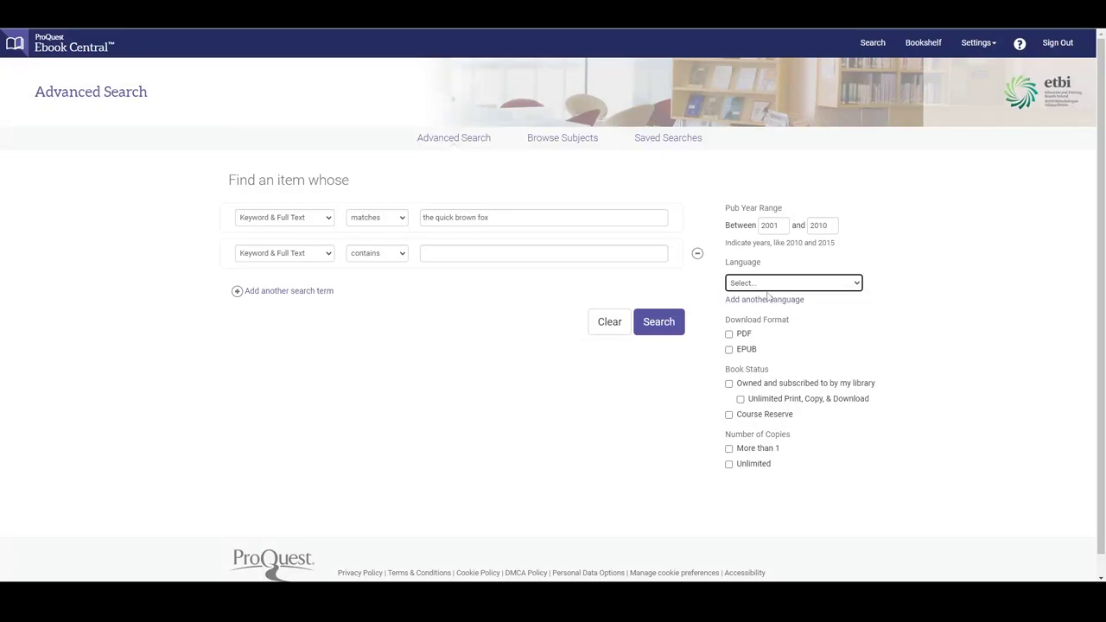
left_click(728, 349)
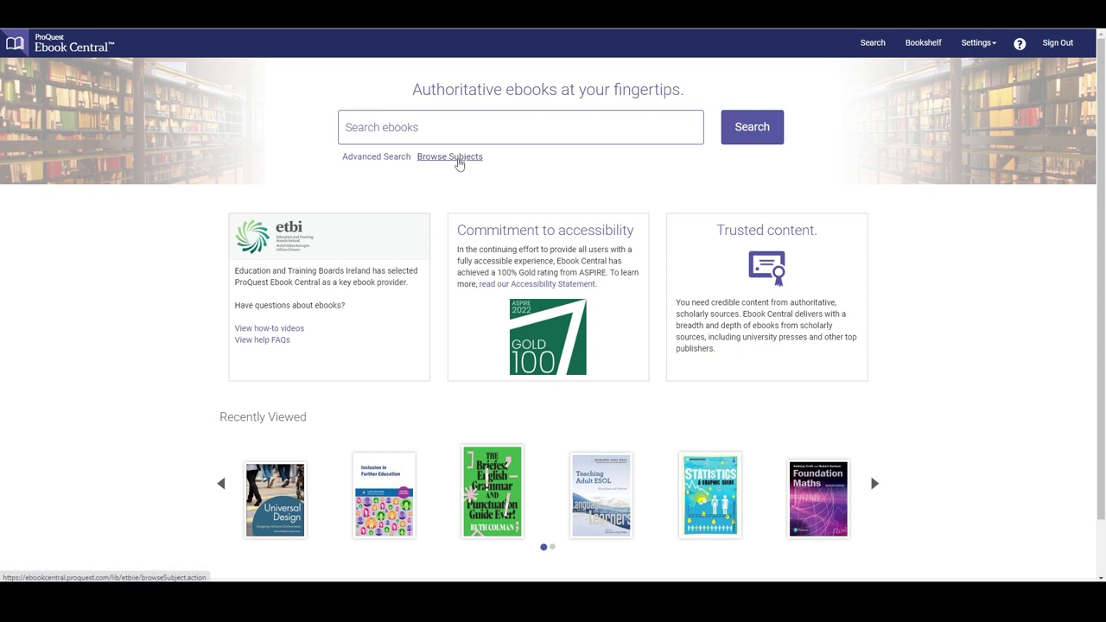
Step: Browse subjects and list the 5 books under General > Library Science
left_click(449, 156)
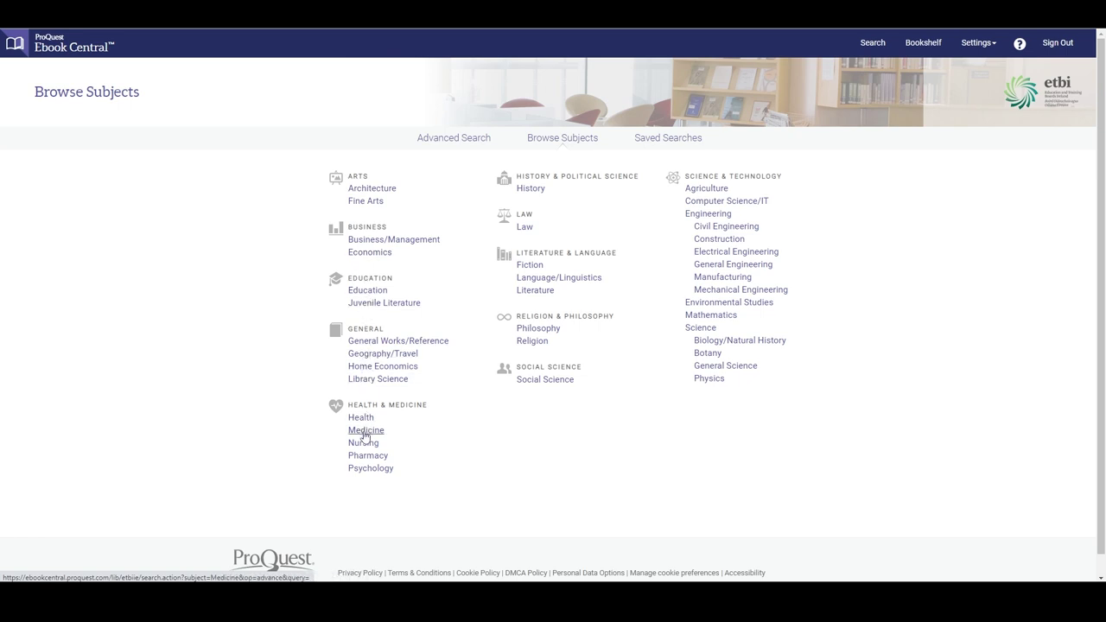
left_click(388, 384)
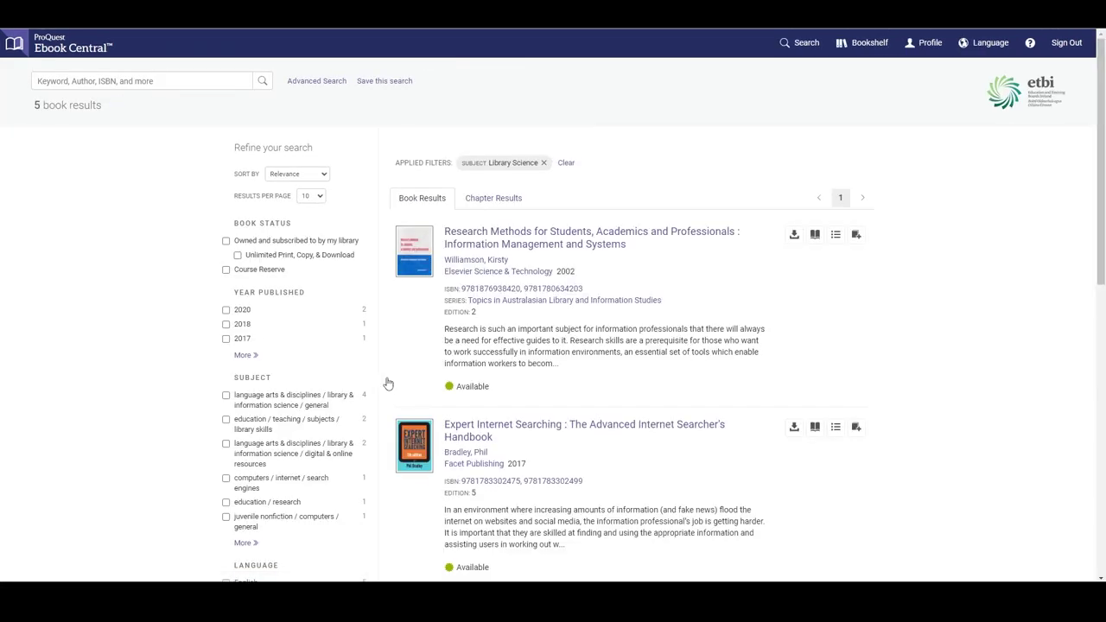
scroll(519, 354, "down", 3)
scroll(523, 353, "down", 2)
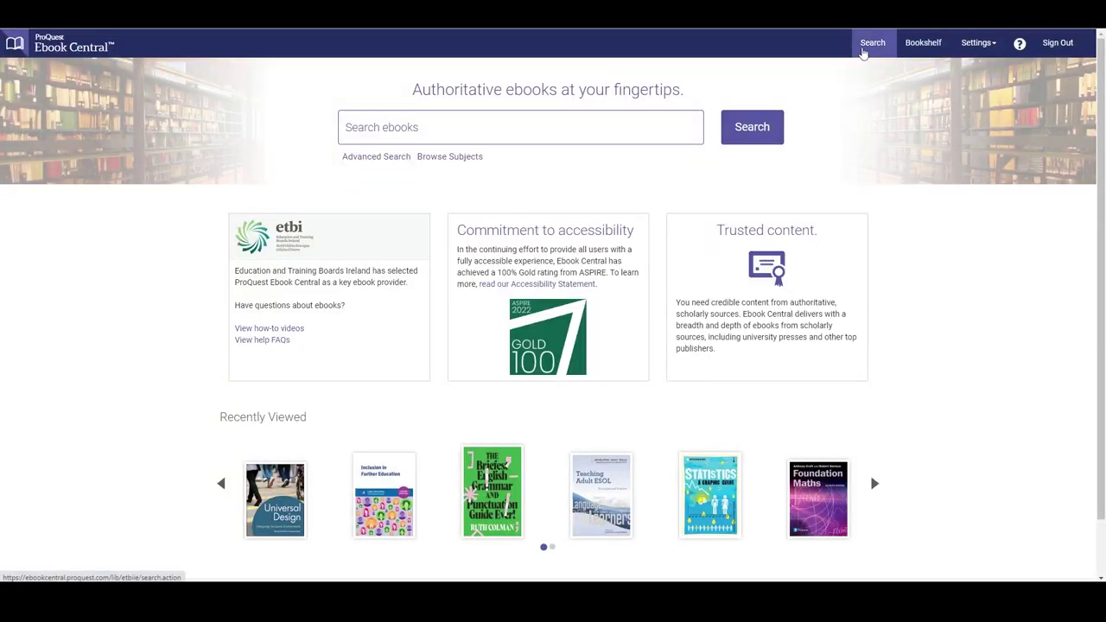
Step: Go to the Saved Searches tab listing 'Environmental sustainability 2023'
left_click(872, 43)
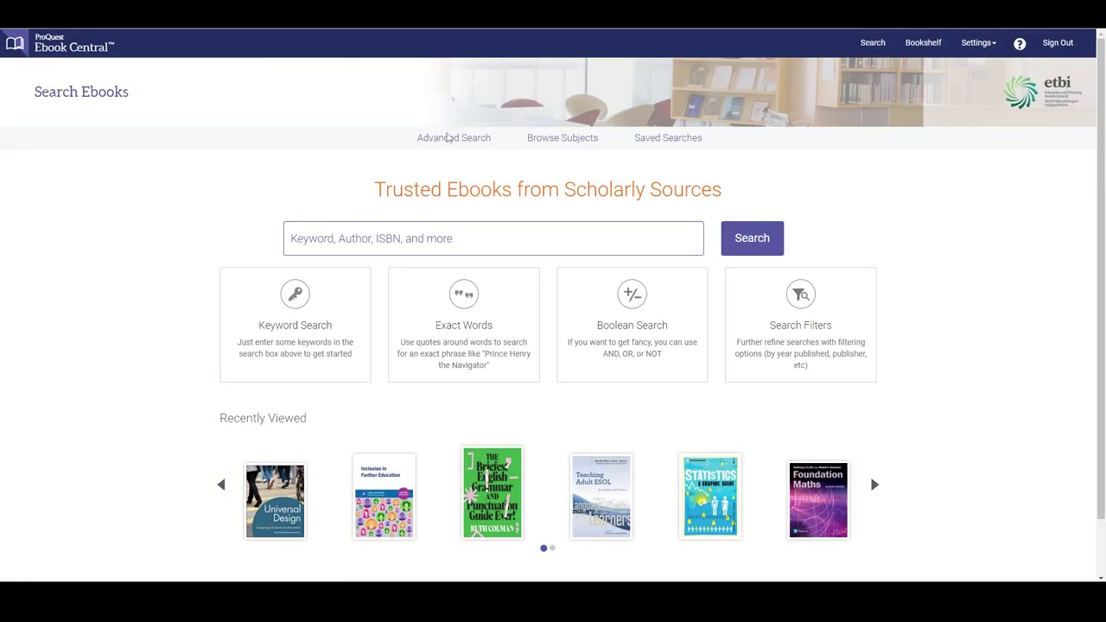
left_click(661, 144)
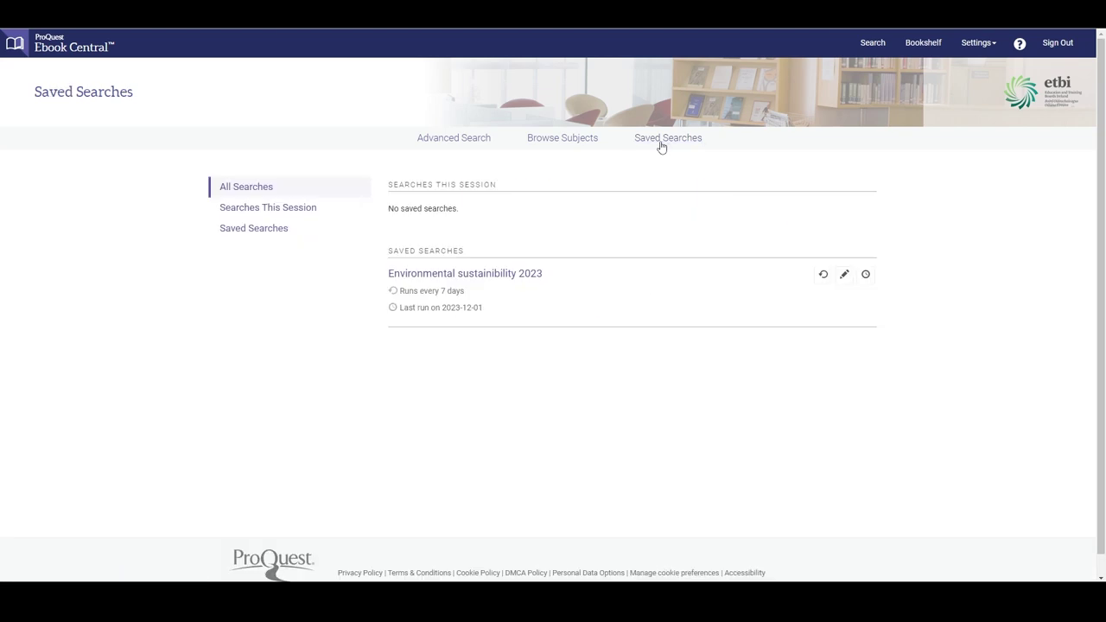